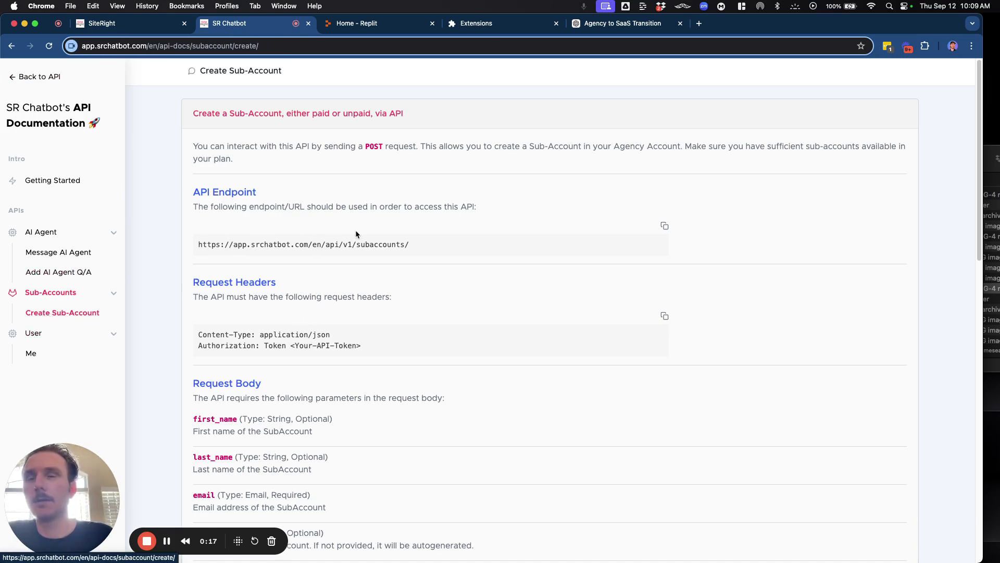
- Review the Create Sub-Account API's endpoint, request headers and request body parameters, including the required email and the optional name fields
scroll(357, 234, "down", 1)
scroll(292, 224, "down", 5)
scroll(293, 220, "up", 4)
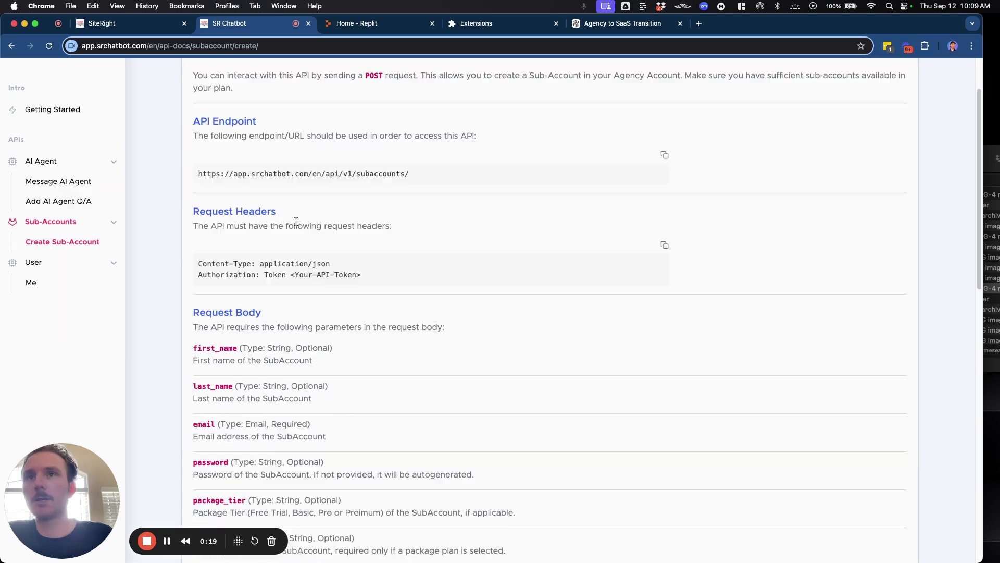
triple_click(250, 171)
scroll(249, 239, "down", 5)
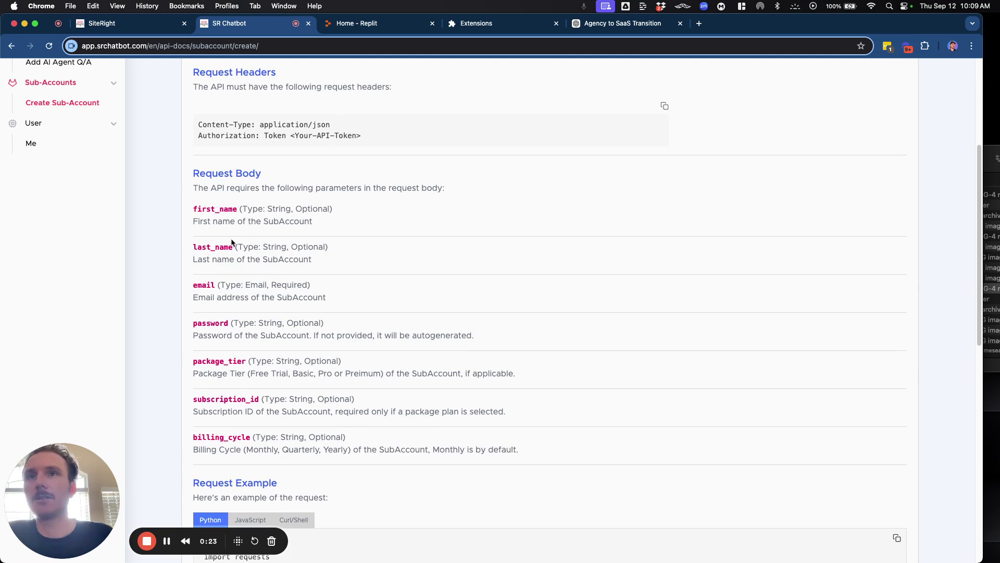
scroll(199, 204, "down", 1)
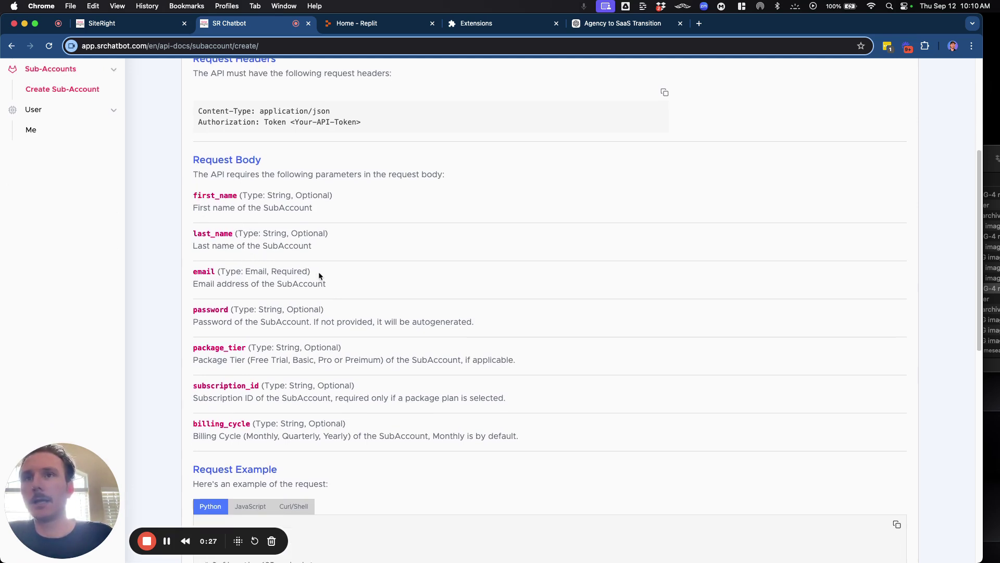
left_click_drag(301, 271, 192, 269)
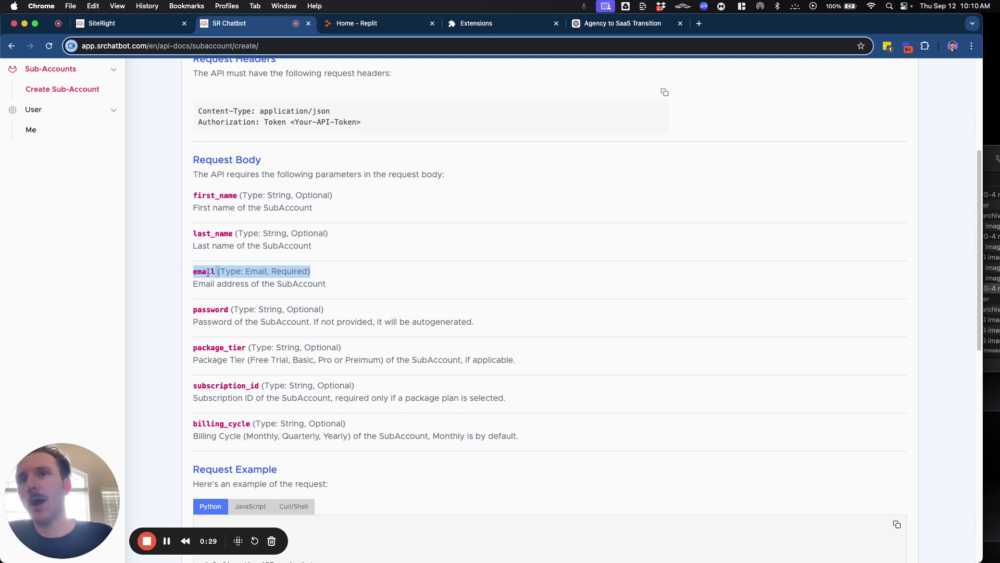
left_click(242, 270)
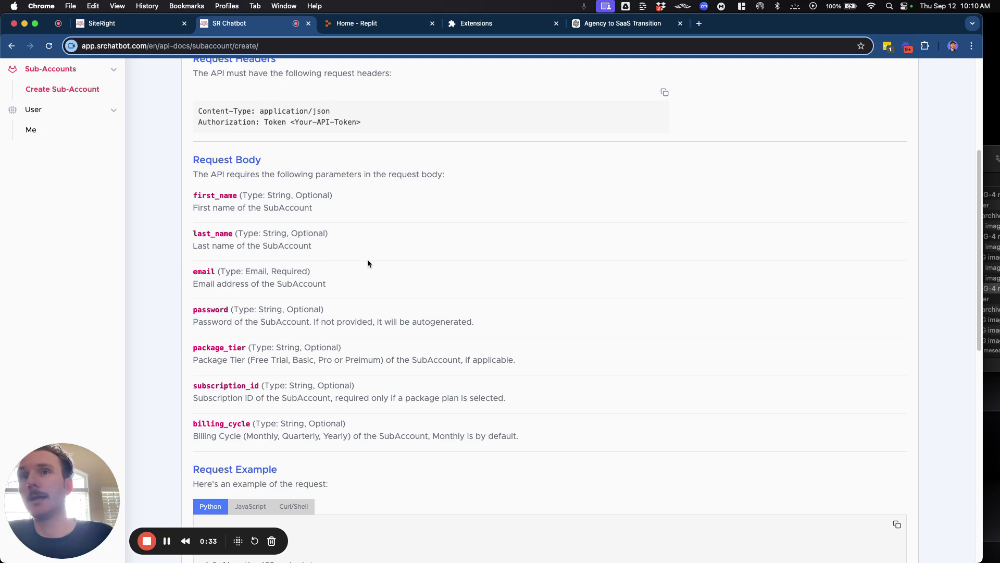
left_click_drag(331, 243, 225, 203)
left_click(224, 203)
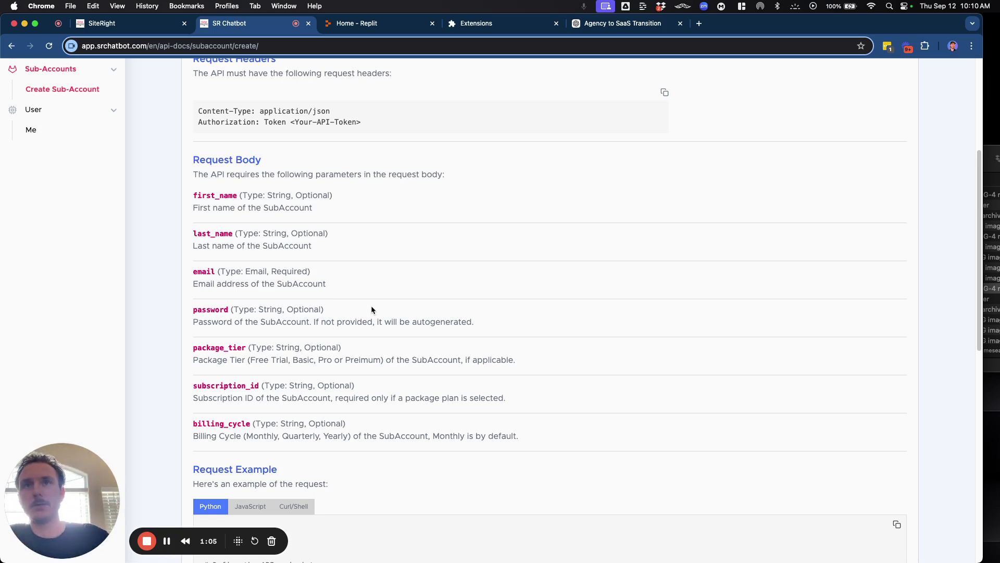
- View the sub-account workflow in SiteRight, then recheck the email parameter's requirement in the SR Chatbot API documentation
left_click(155, 26)
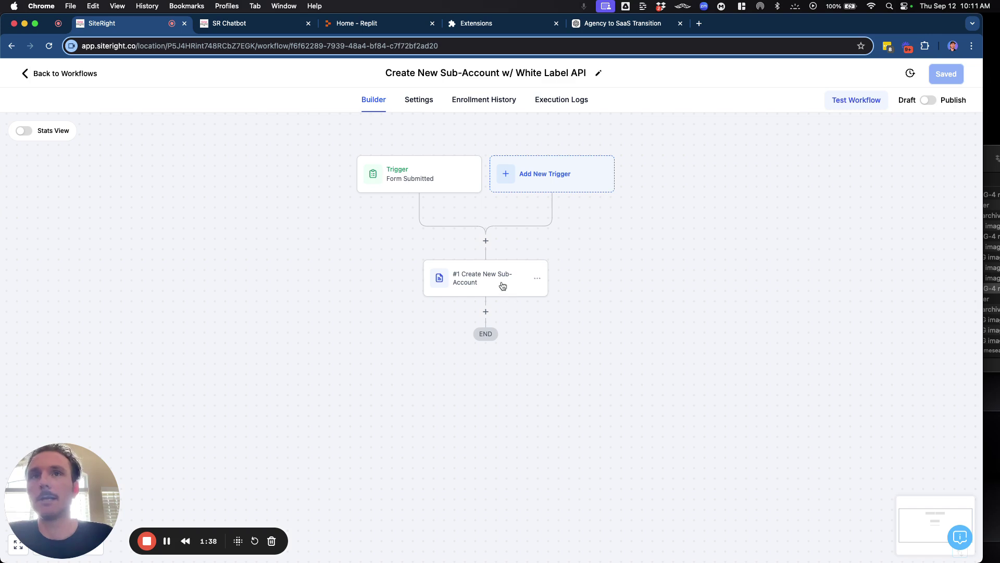
left_click(234, 24)
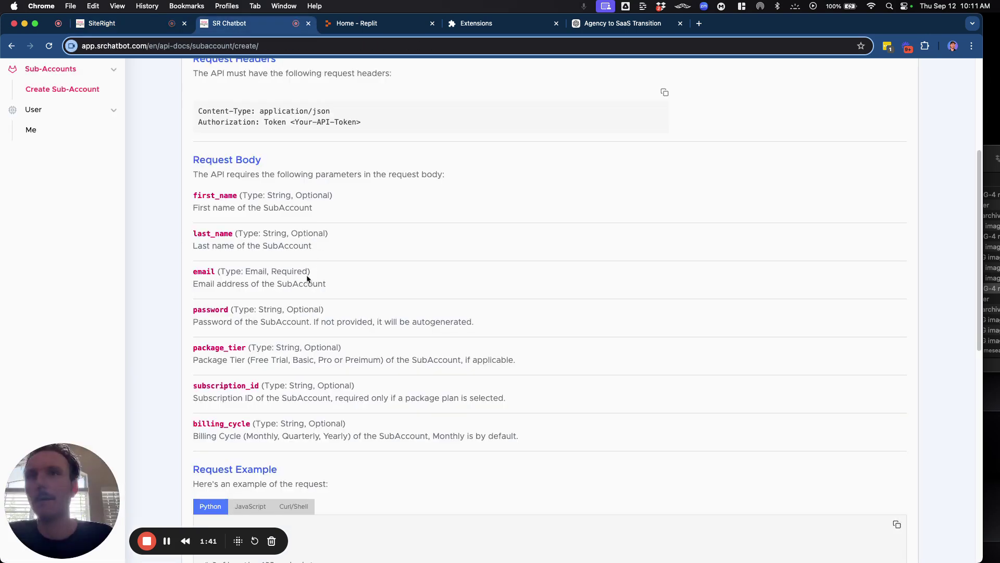
left_click_drag(320, 277, 192, 273)
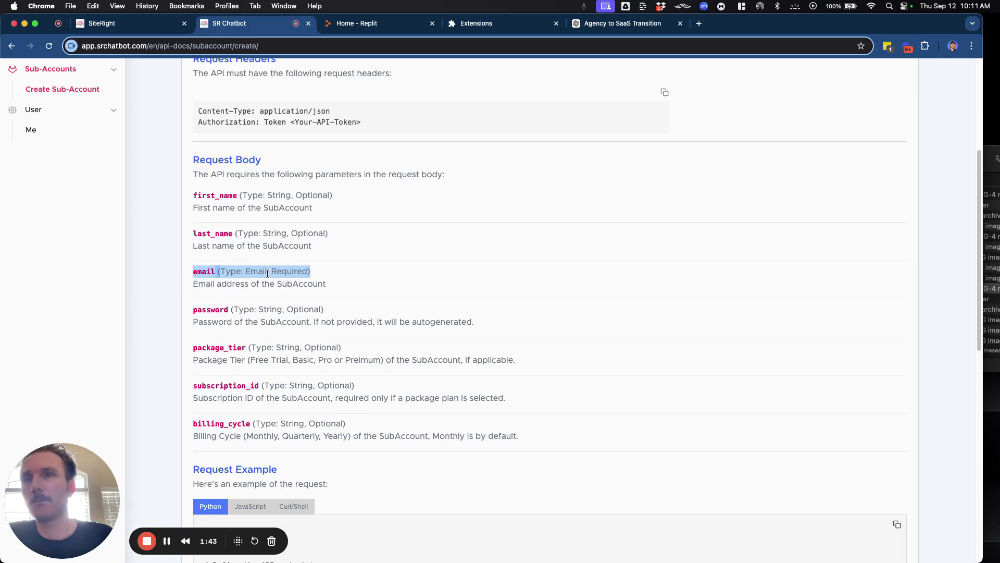
left_click(209, 292)
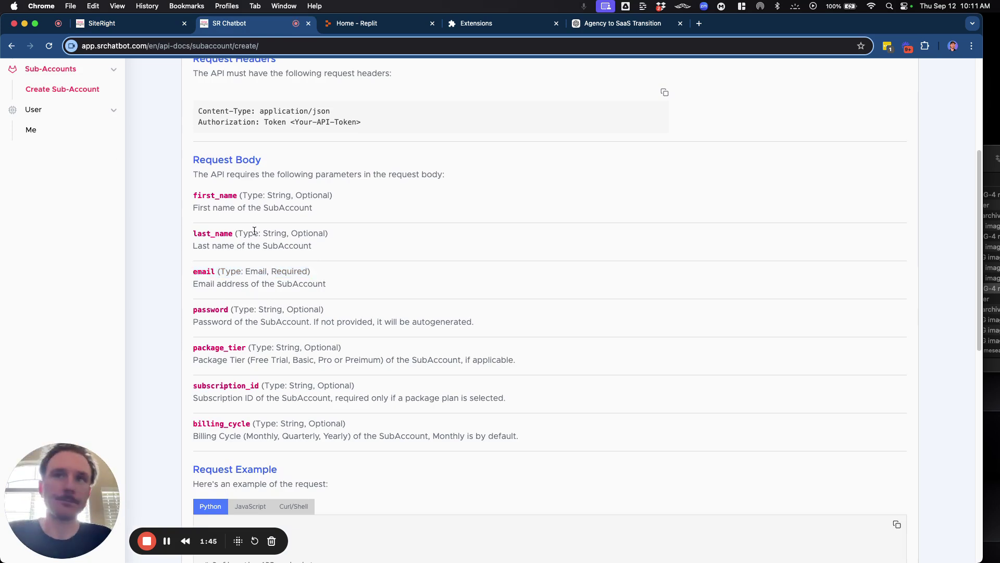
- Open the Create New Sub-Account custom webhook action in the SiteRight workflow and look over its configuration
left_click(146, 25)
left_click(482, 286)
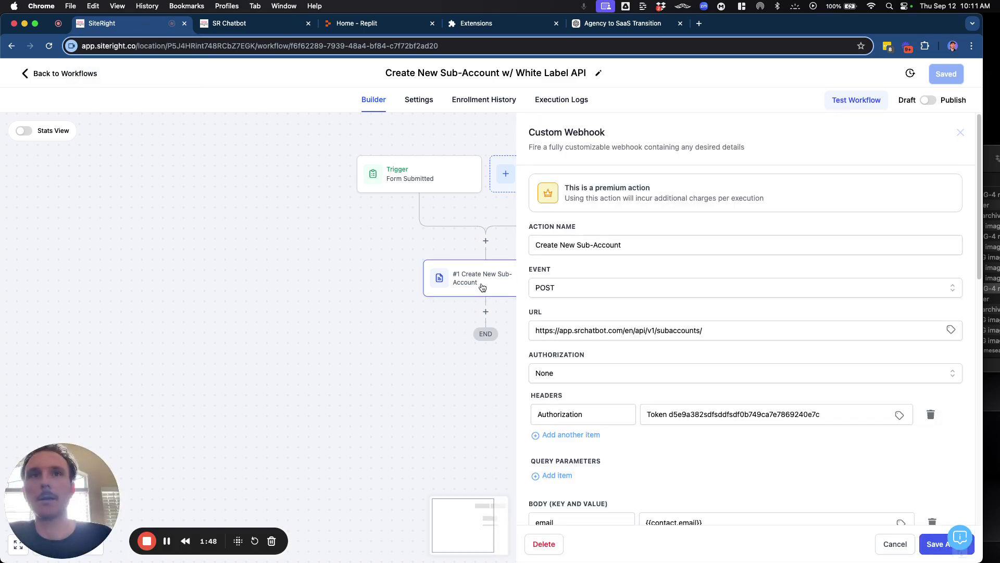
scroll(748, 327, "down", 2)
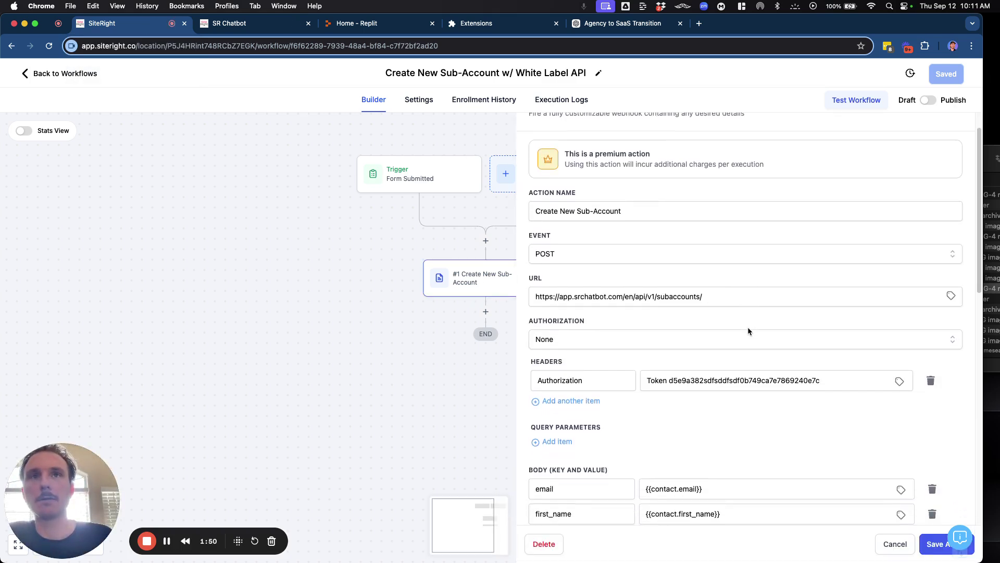
scroll(748, 327, "up", 2)
left_click_drag(531, 132, 603, 133)
left_click(599, 135)
scroll(600, 183, "down", 2)
scroll(599, 183, "down", 3)
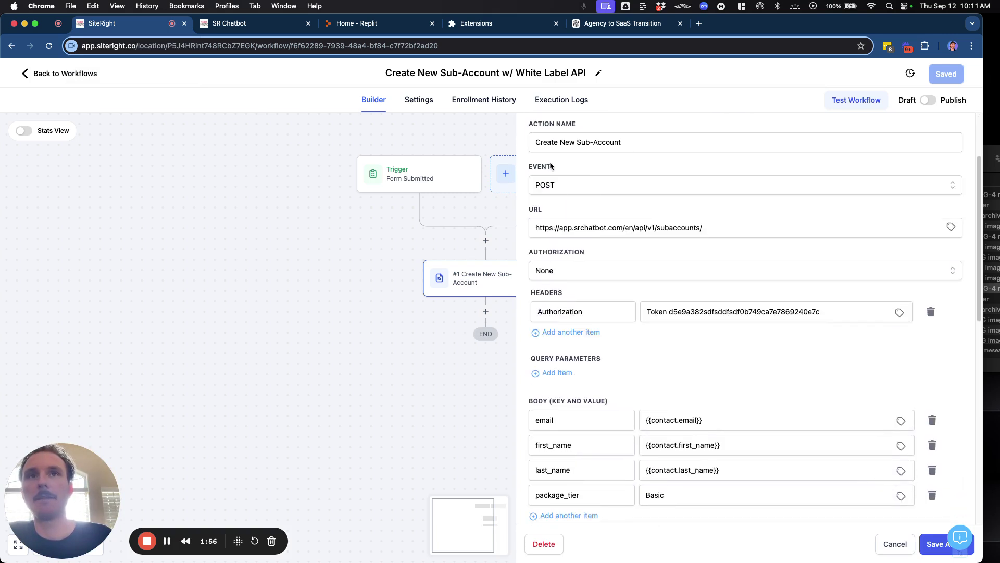
scroll(558, 187, "down", 1)
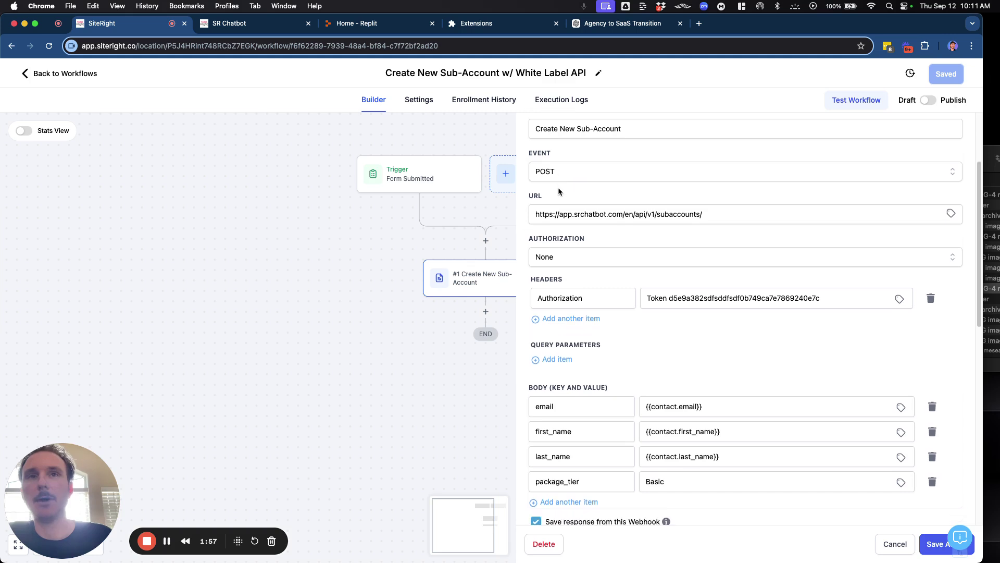
- Examine the webhook's URL, its authorization setting and the Token prefix in the Authorization header's value
triple_click(594, 215)
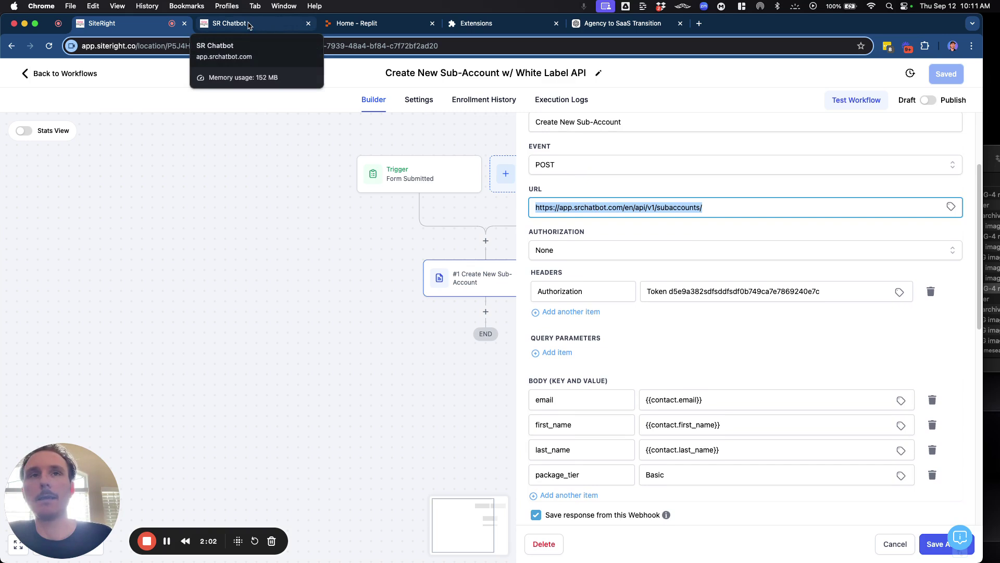
left_click(602, 227)
scroll(600, 229, "down", 1)
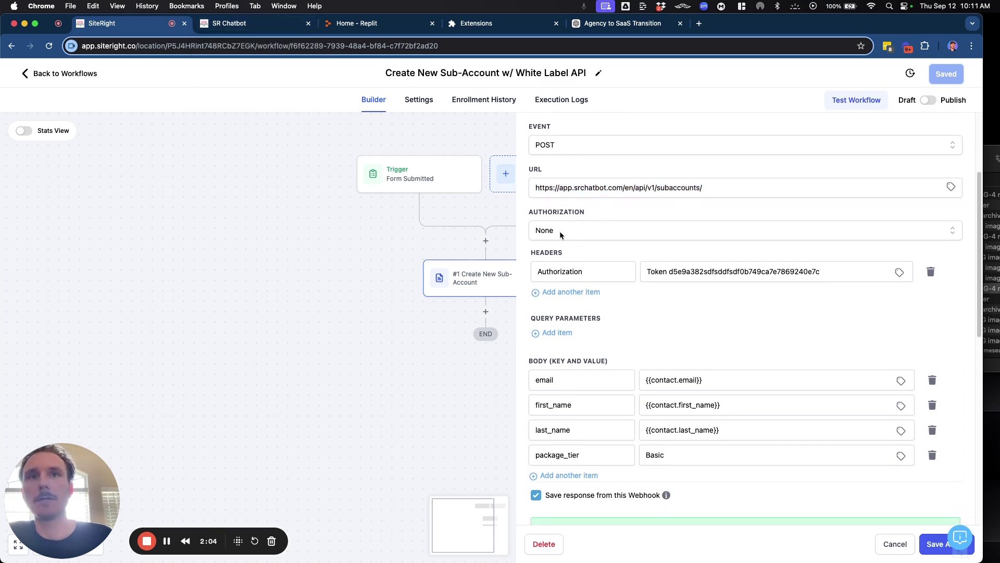
scroll(562, 220, "down", 2)
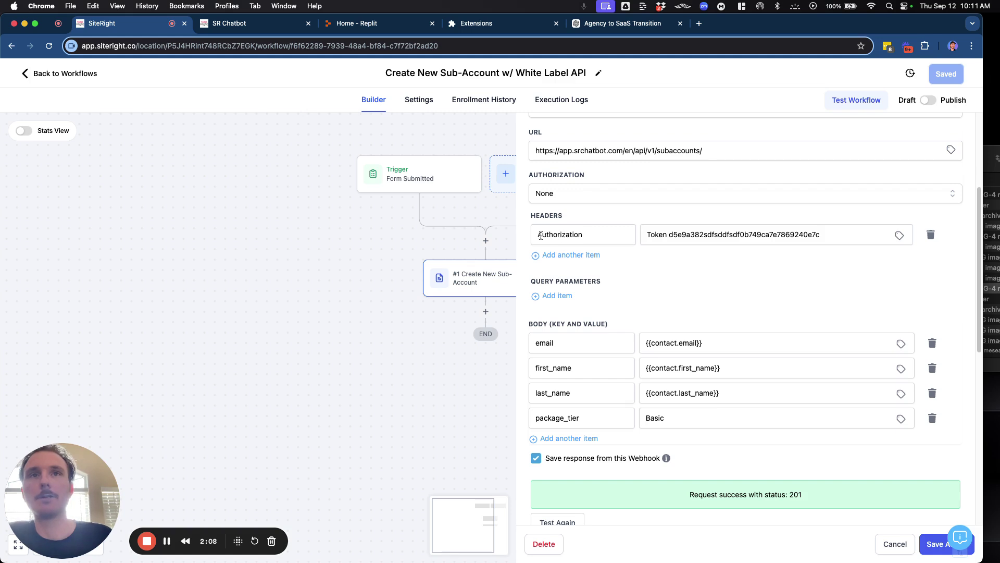
left_click(655, 236)
double_click(654, 236)
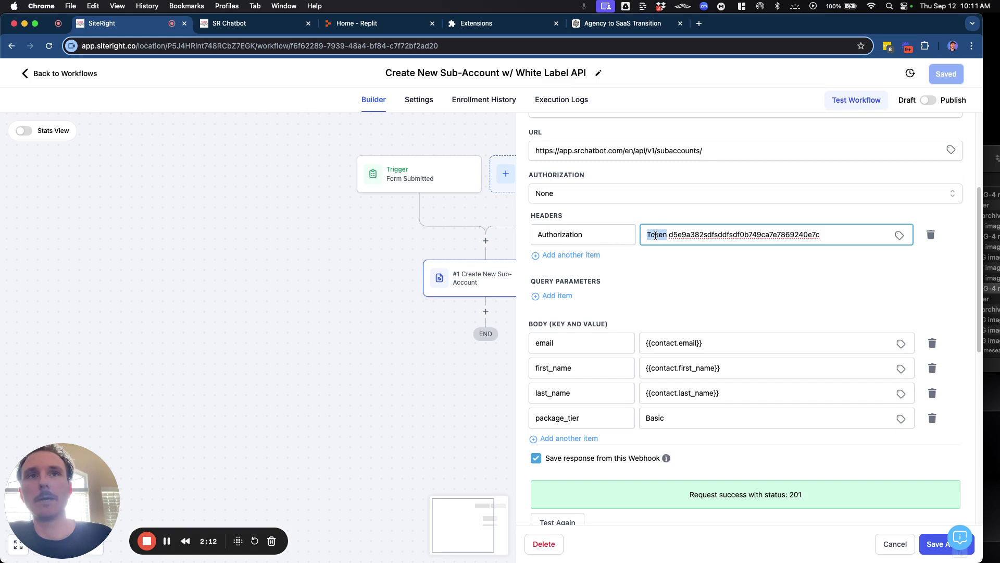
left_click(666, 235)
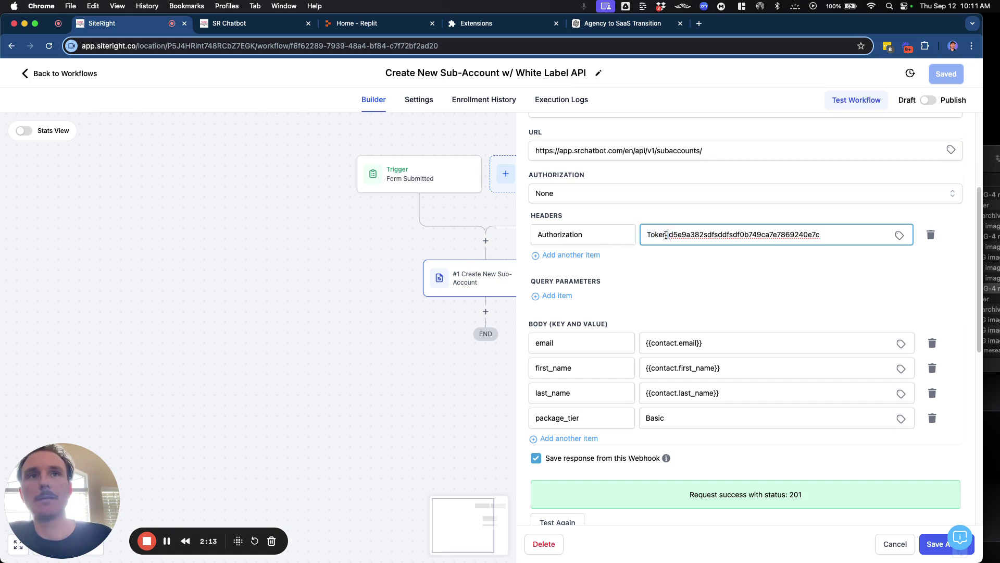
- Switch to SR Chatbot, go back to the API Access Token page and copy the API token
left_click(234, 23)
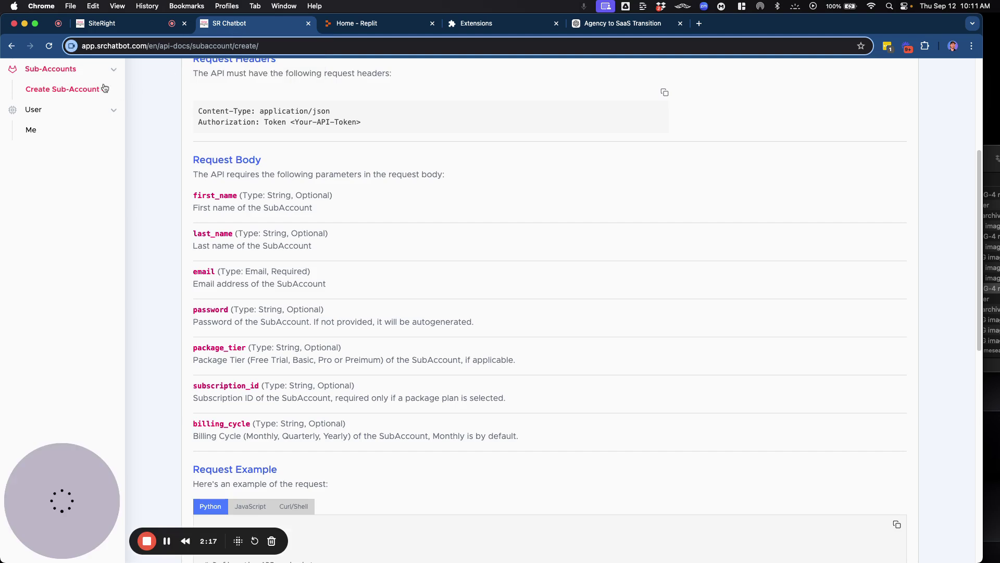
scroll(74, 86, "up", 3)
scroll(74, 87, "up", 2)
left_click(44, 75)
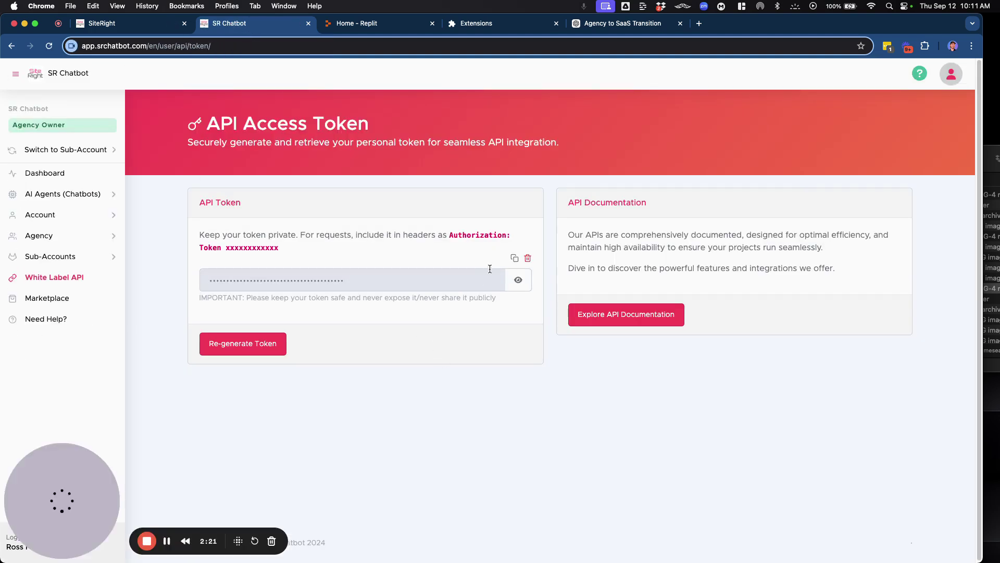
left_click(514, 259)
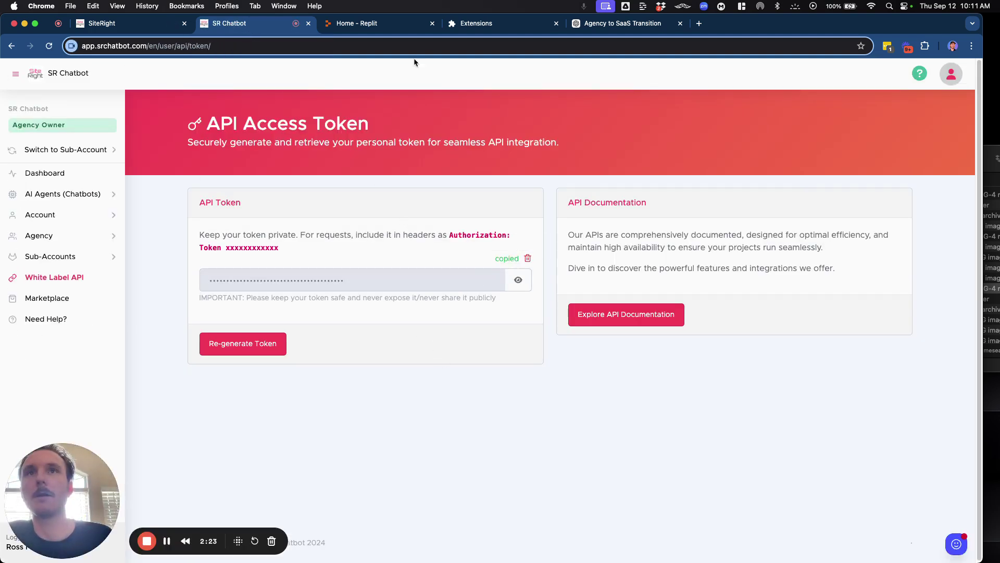
- Return to the SiteRight webhook and highlight the token after the Token prefix, then the email key in the body
left_click(107, 24)
double_click(758, 234)
scroll(707, 343, "down", 1)
scroll(707, 343, "down", 3)
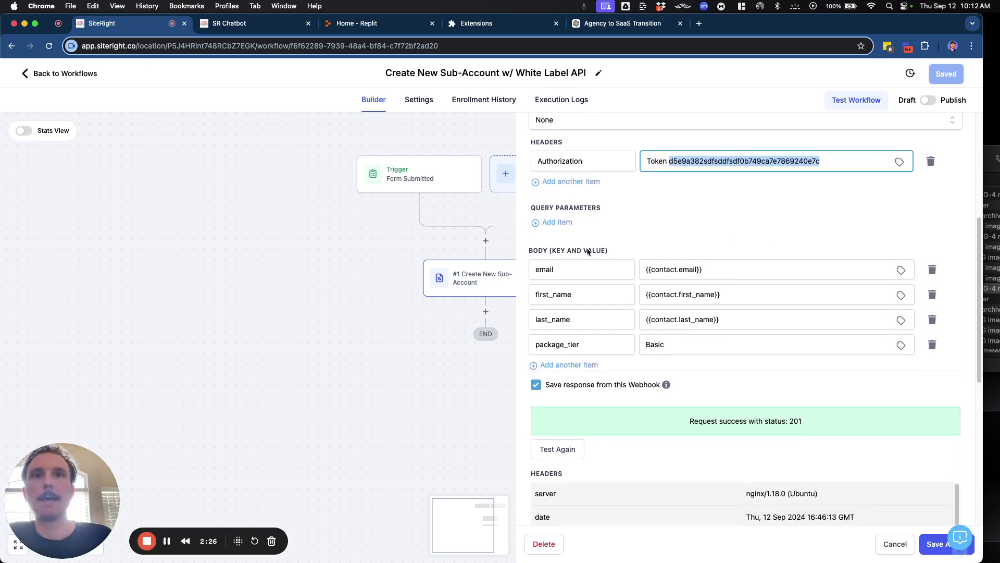
scroll(562, 279, "down", 1)
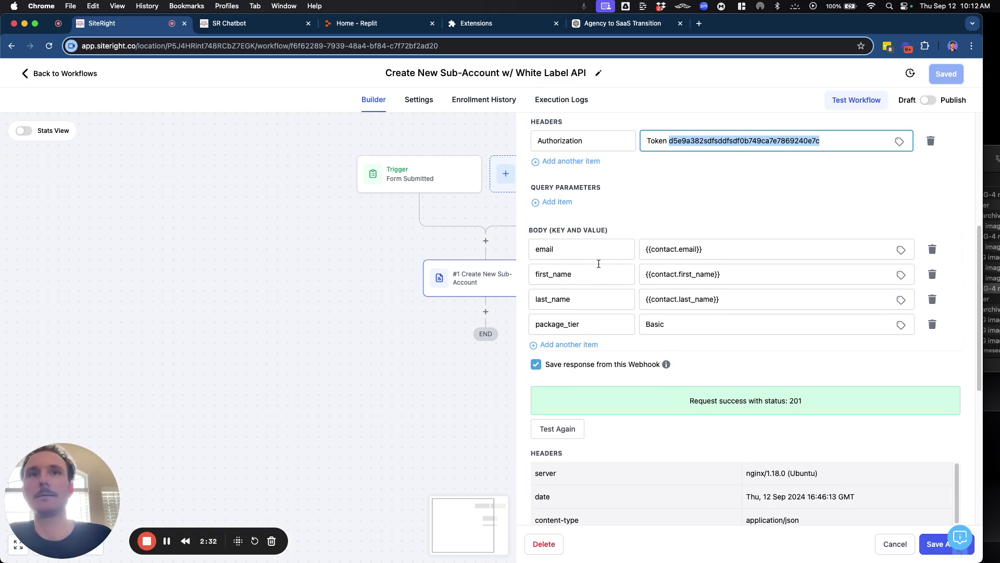
left_click(543, 251)
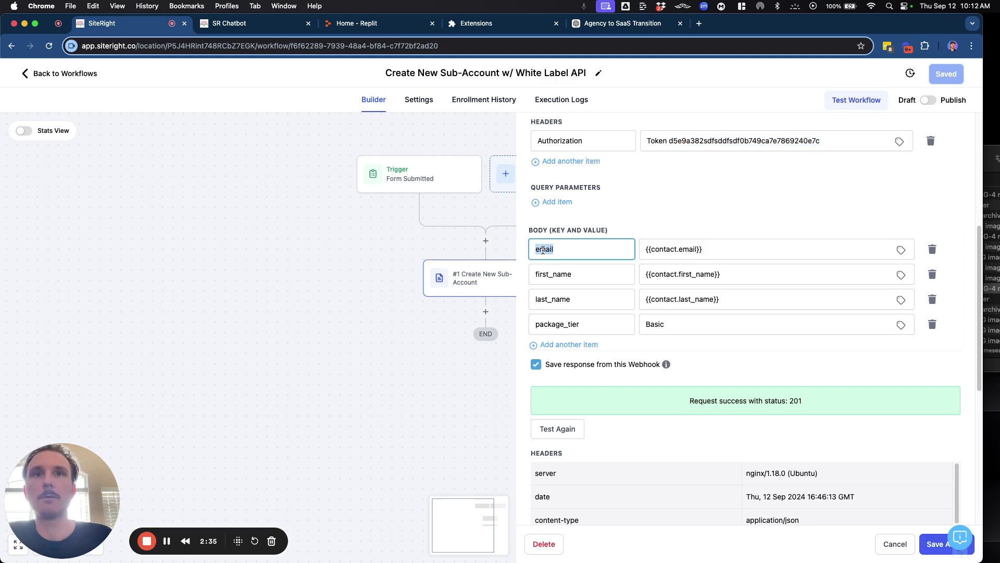
- Reopen the Create Sub-Account page in the SR Chatbot API documentation and read the request body parameter names
left_click(250, 23)
left_click(659, 315)
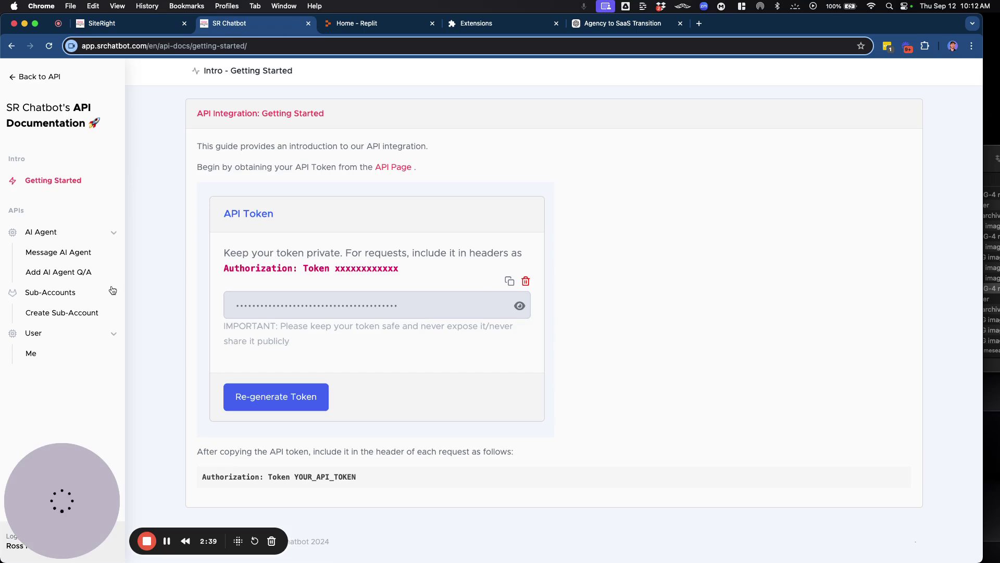
left_click(52, 312)
scroll(448, 401, "down", 5)
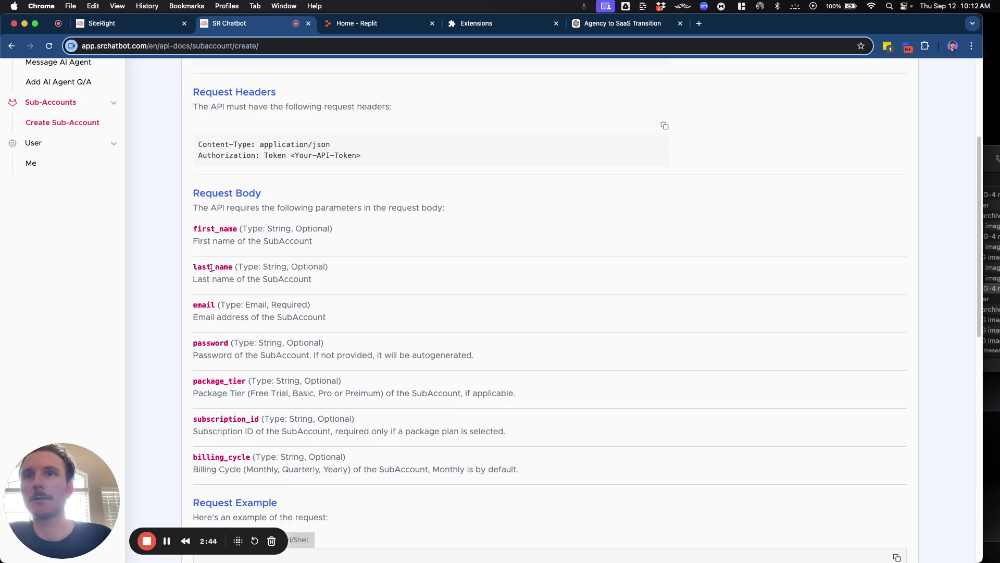
scroll(207, 344, "down", 1)
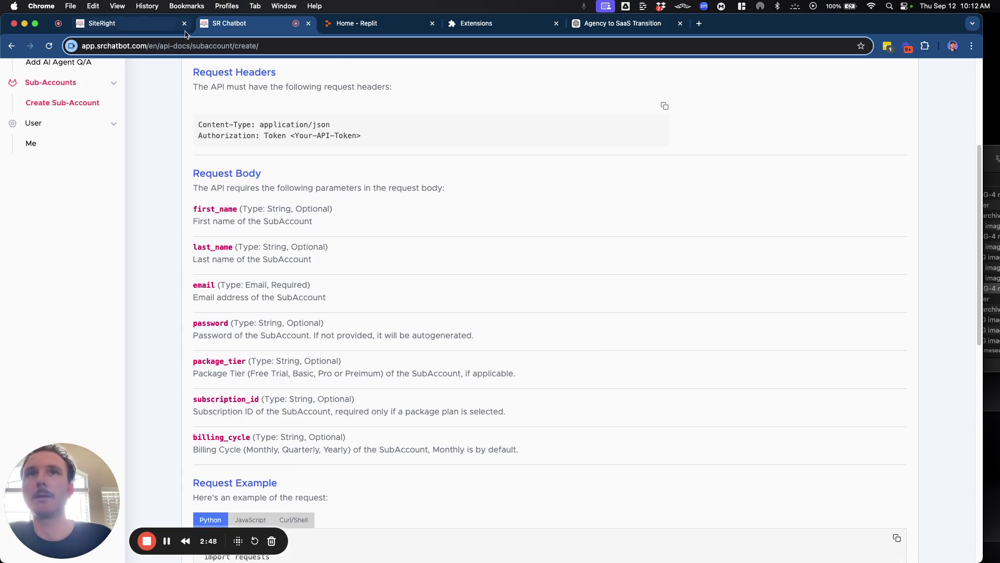
- Compare the SiteRight webhook's body keys with the documentation and inspect the contact email variable mapped to the email key
left_click(141, 31)
left_click(551, 249)
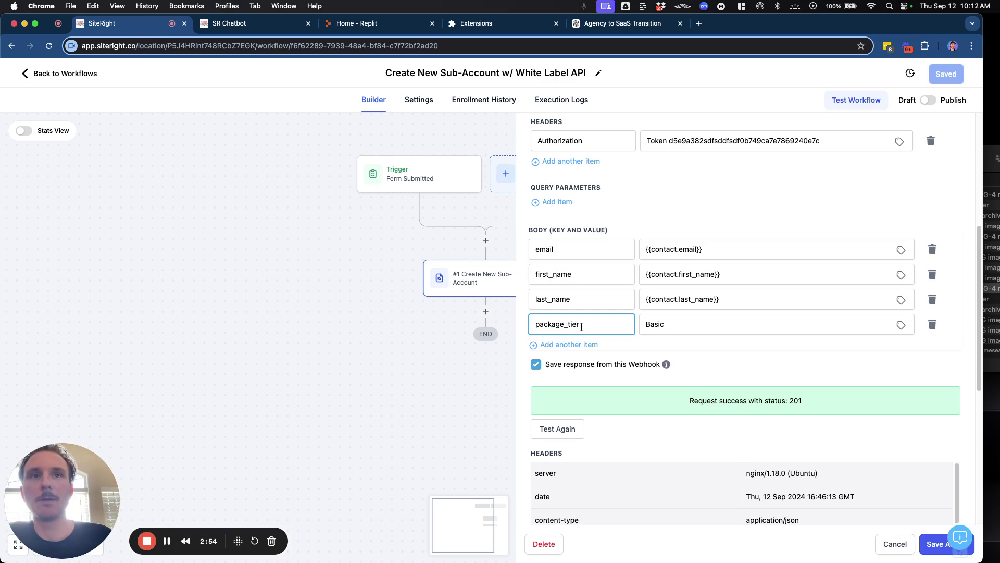
left_click_drag(646, 249, 713, 249)
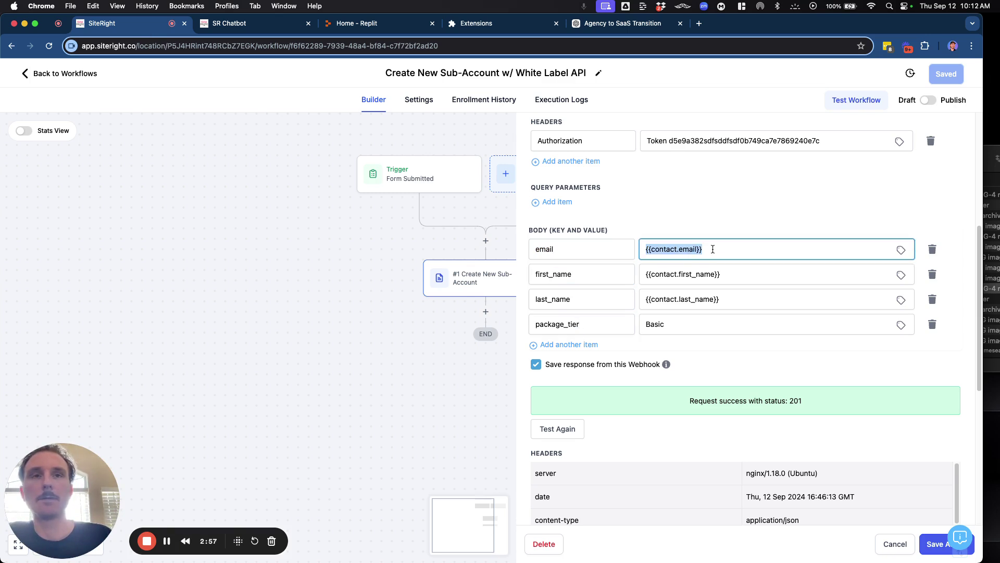
left_click(713, 249)
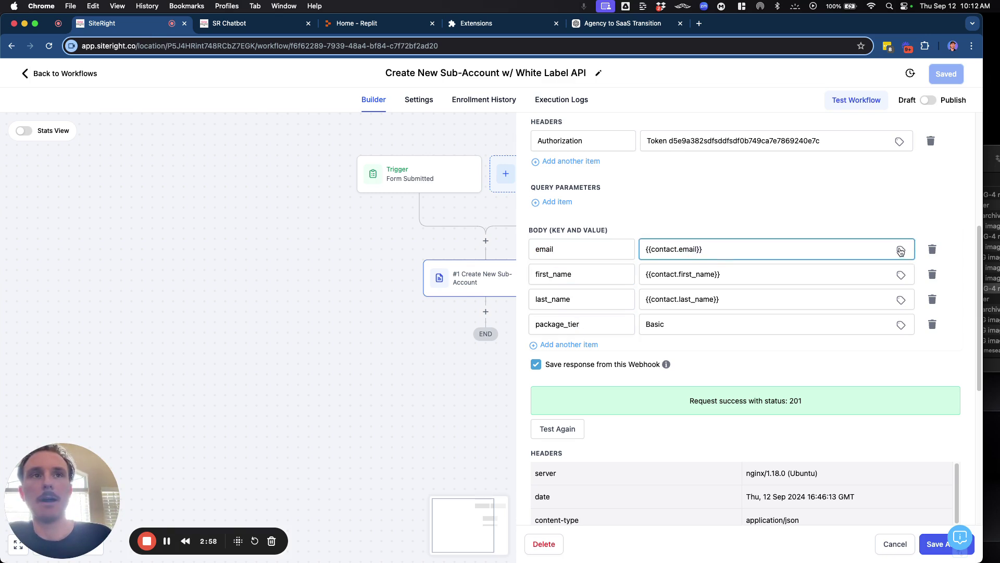
scroll(701, 242, "up", 1)
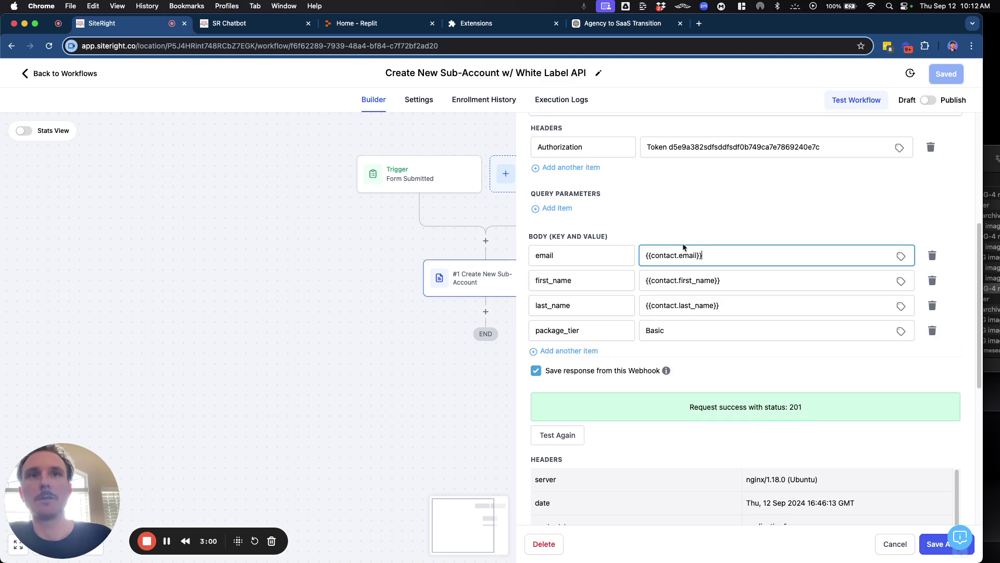
triple_click(712, 251)
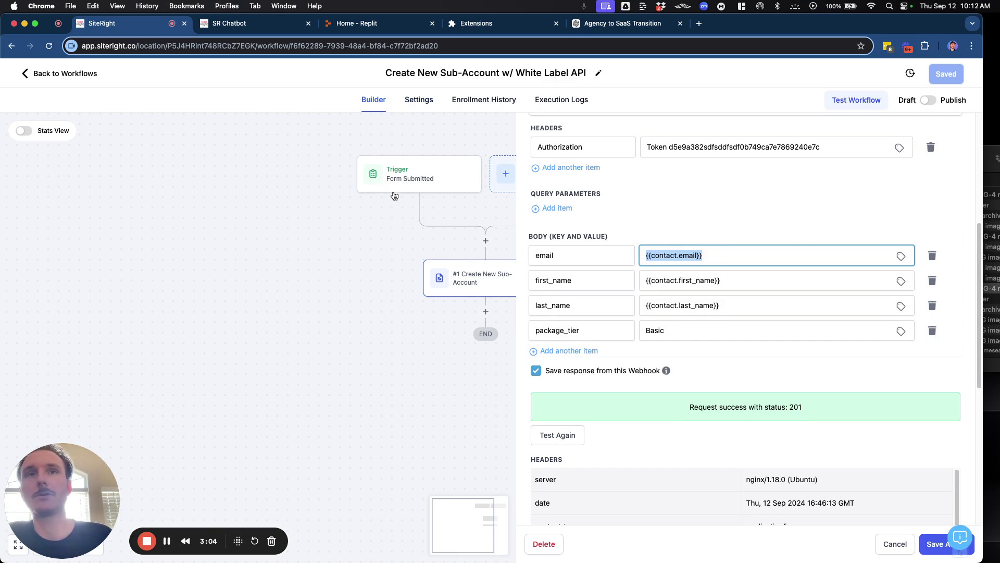
left_click(670, 256)
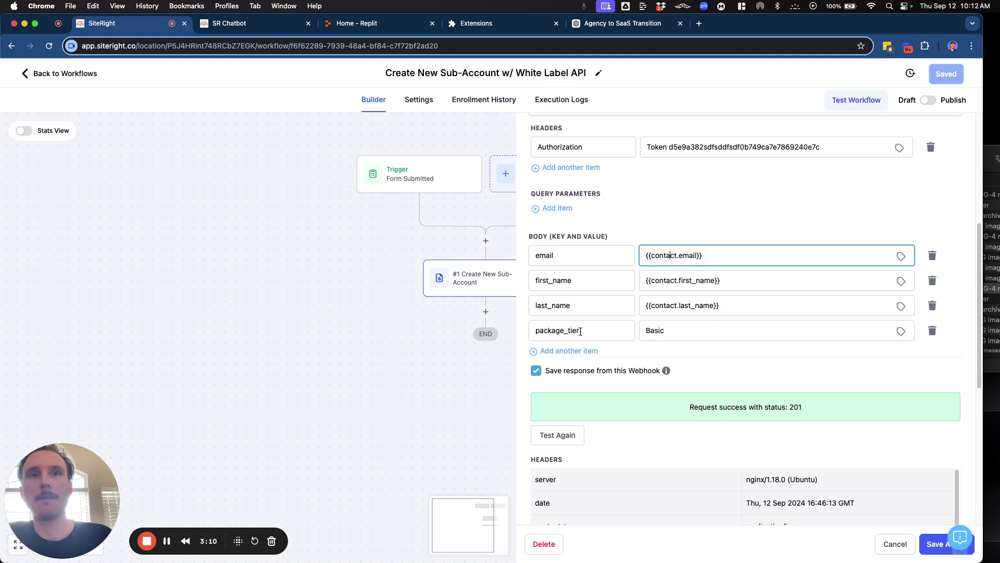
- Switch to the SR Chatbot Create Sub-Account documentation and highlight the allowed plan names described for the package_tier parameter
left_click(248, 25)
scroll(266, 243, "down", 1)
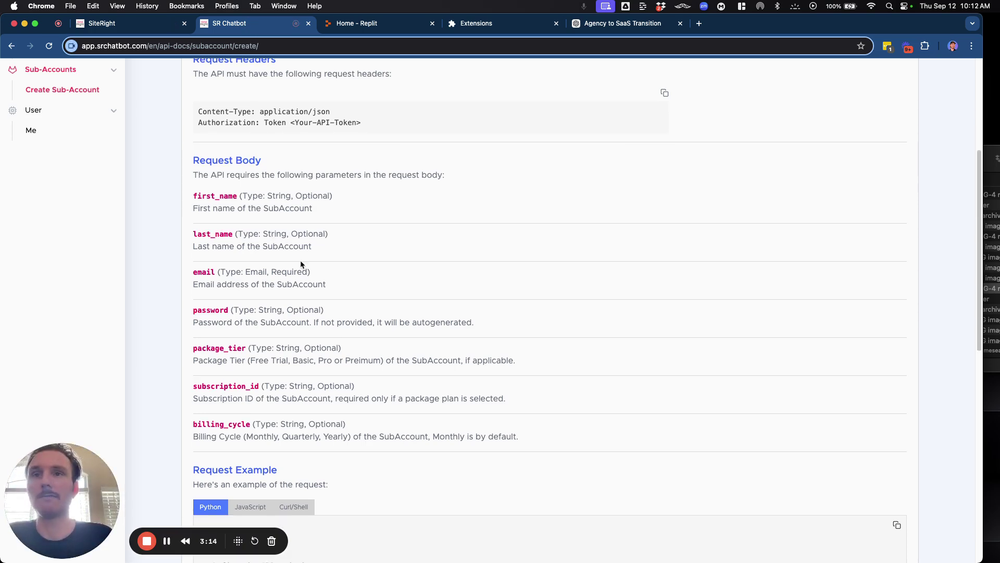
left_click_drag(250, 360, 383, 363)
left_click(380, 369)
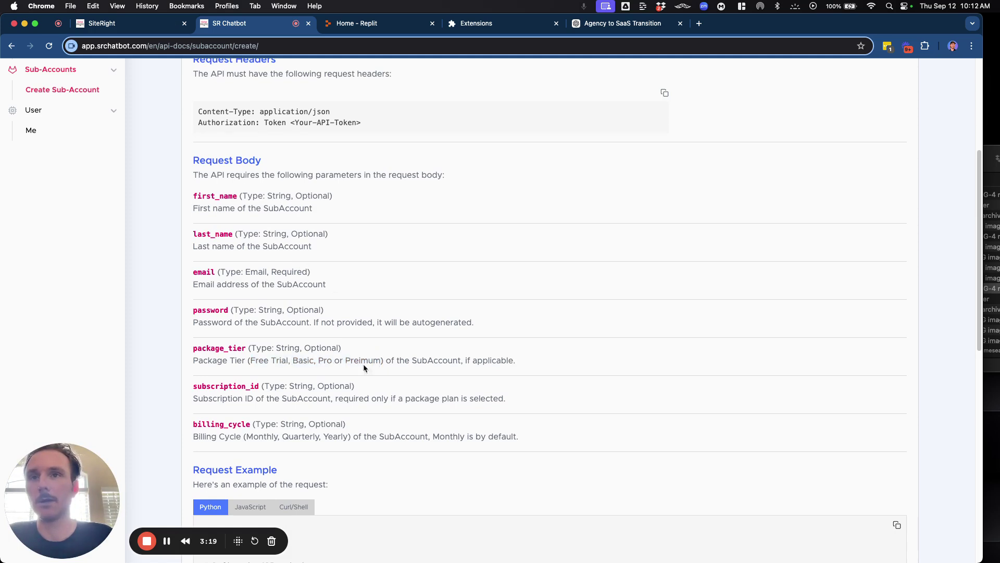
left_click_drag(247, 360, 287, 362)
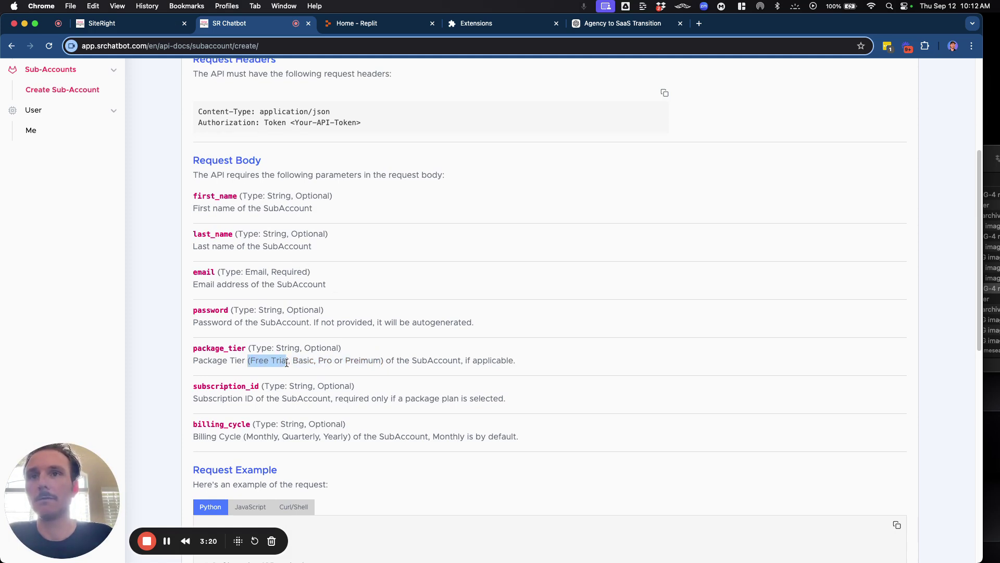
left_click(331, 369)
- Return to the SiteRight webhook and inspect the Basic value assigned to the package_tier key in the request body
left_click(131, 23)
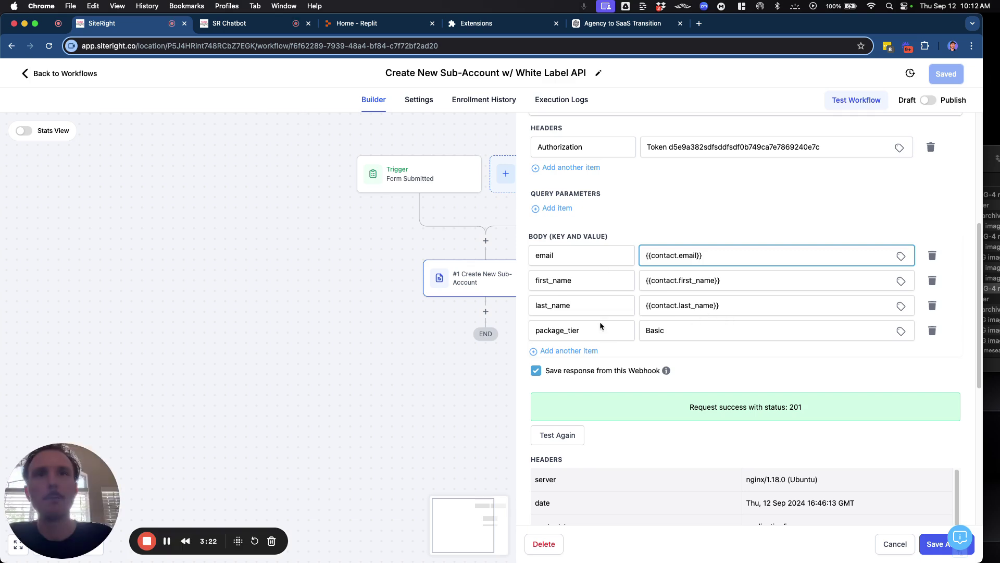
left_click(680, 333)
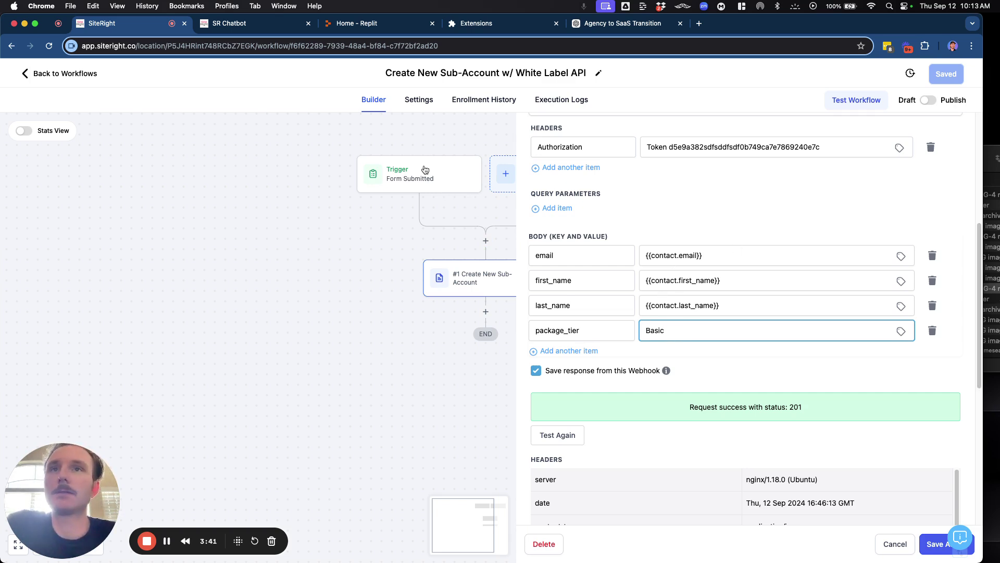
left_click(646, 352)
left_click(933, 356)
double_click(663, 334)
left_click(676, 225)
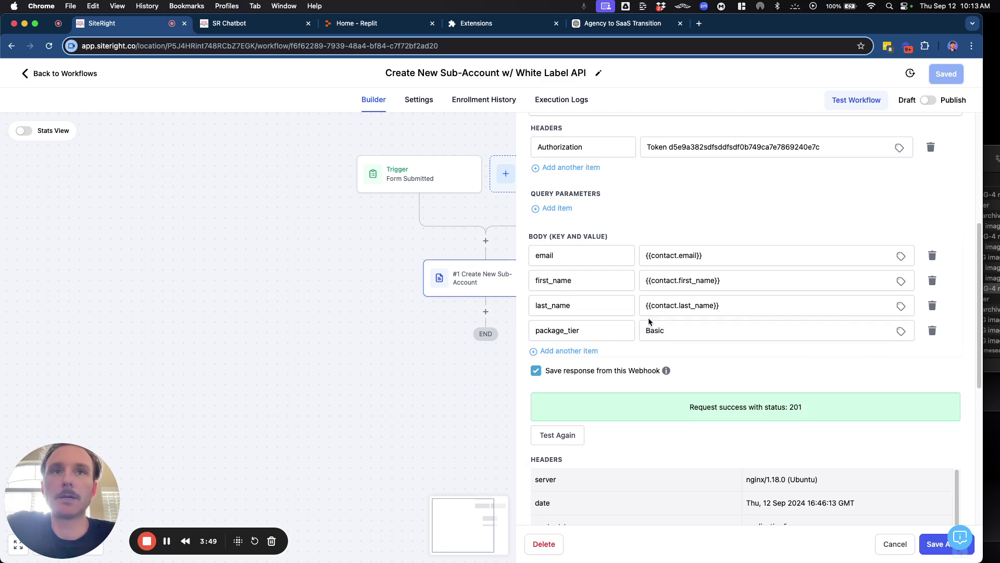
- Review the webhook's test request status and response headers, then highlight the message in the response body
scroll(668, 315, "down", 1)
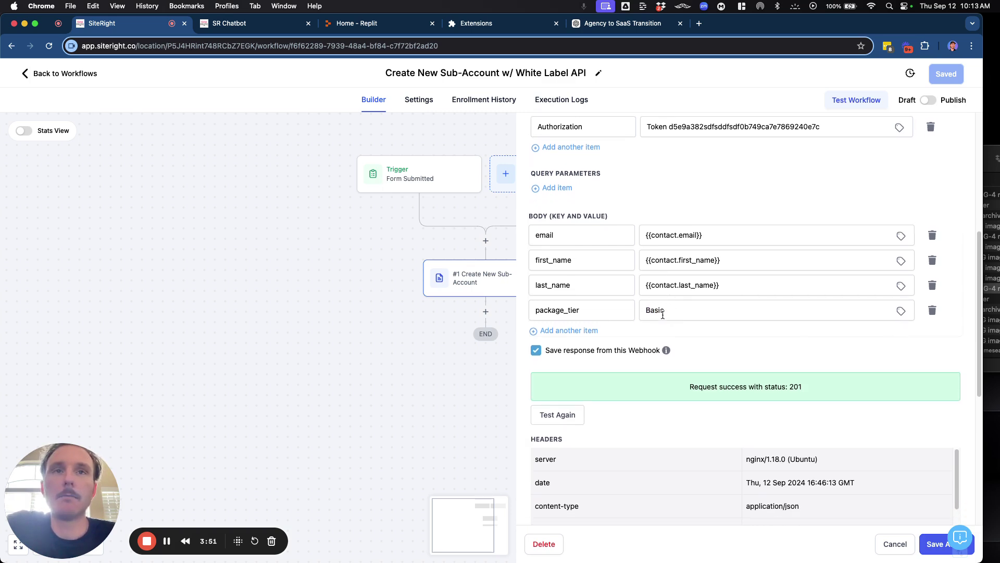
scroll(660, 314, "down", 4)
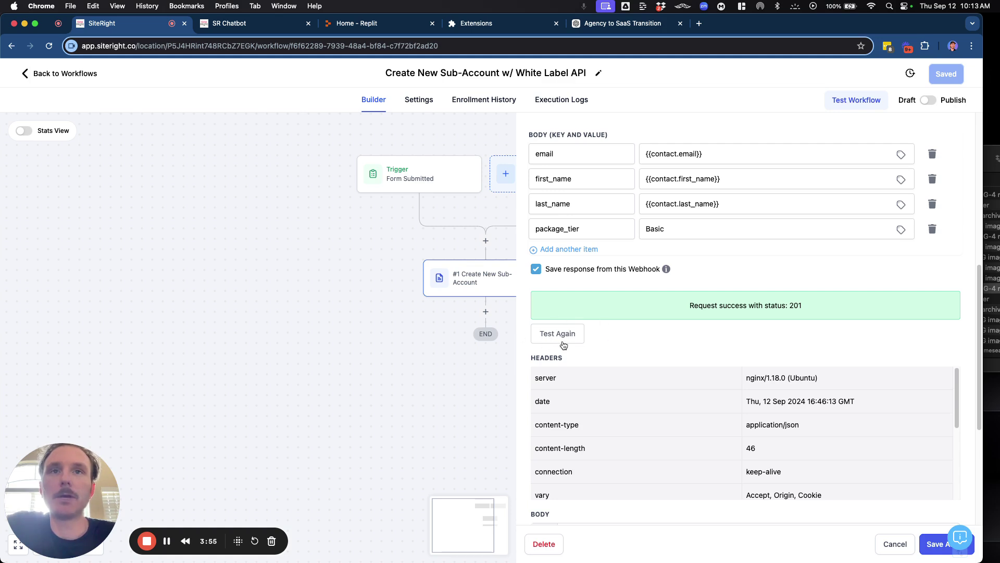
scroll(665, 309, "down", 3)
left_click_drag(569, 471, 718, 477)
left_click(721, 469)
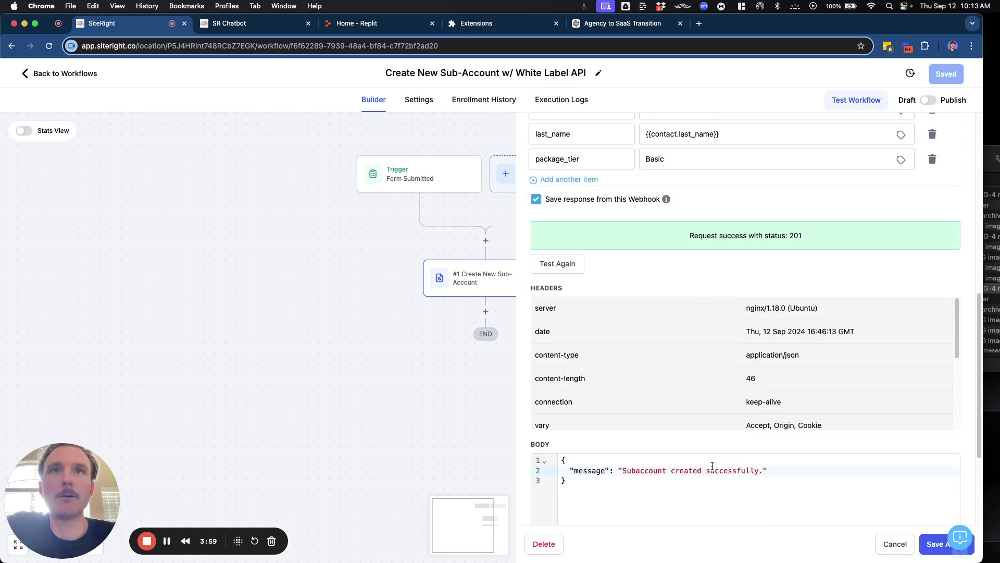
scroll(710, 467, "up", 5)
- Switch to SR Chatbot, leave the API documentation and open the My Sub-Accounts page
left_click(271, 27)
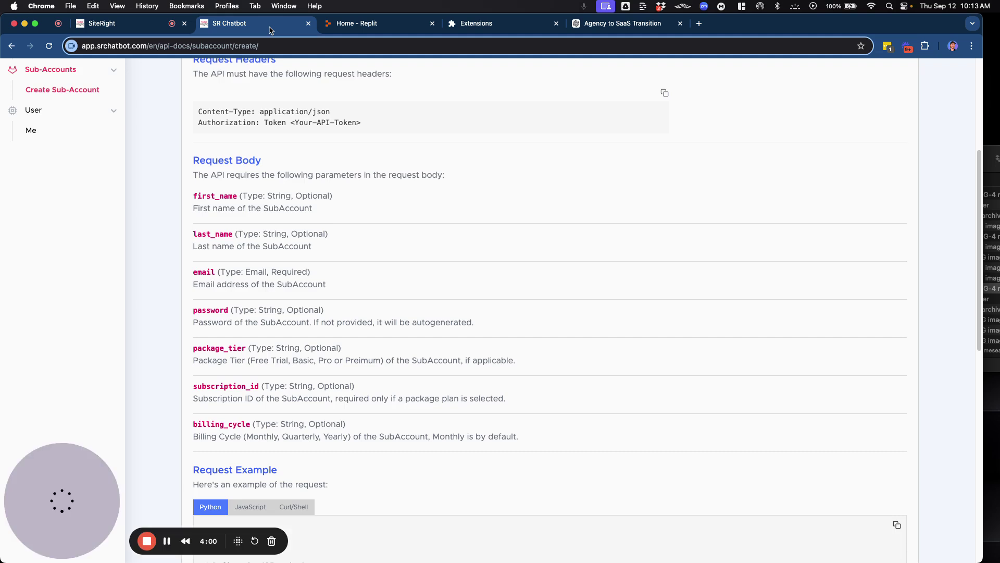
scroll(158, 108, "up", 5)
left_click(37, 78)
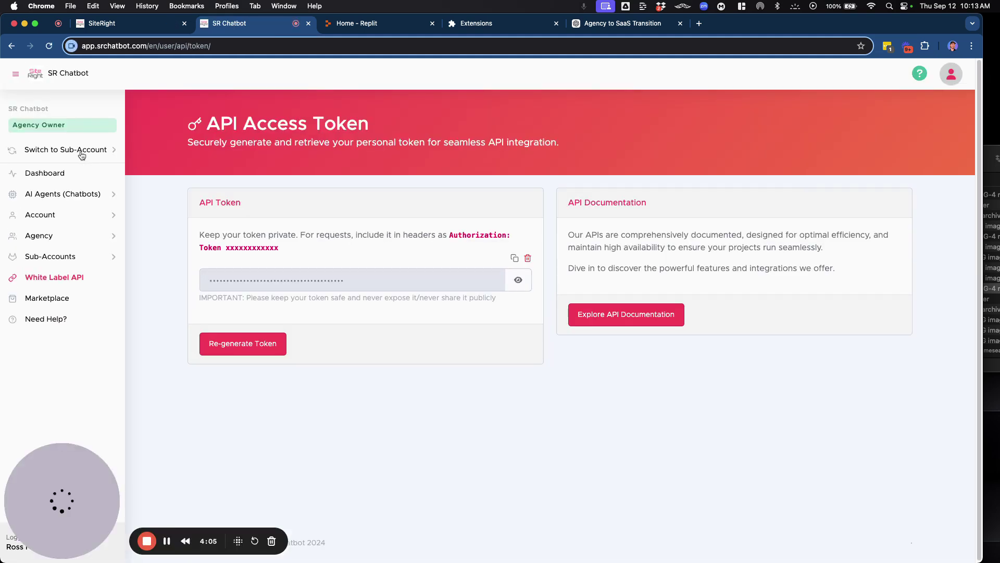
left_click(65, 257)
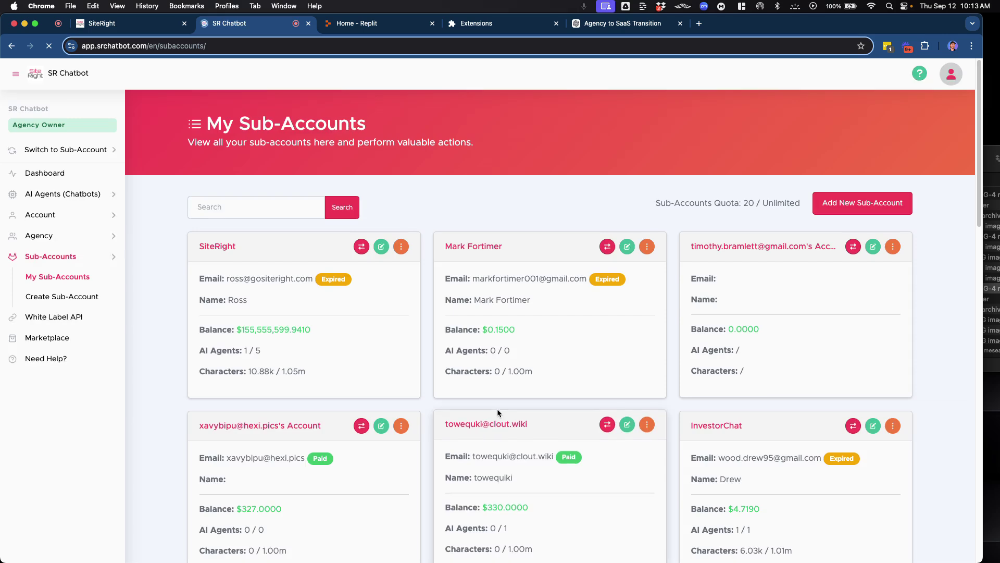
- Look through the sub-account cards, highlight the title of the last one, and expand the Agency section
scroll(497, 408, "down", 10)
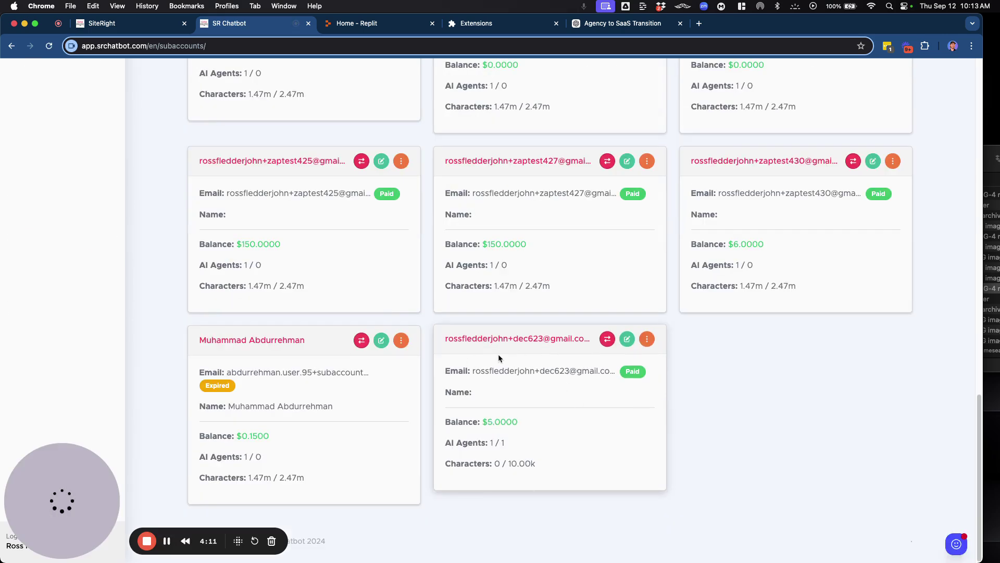
left_click_drag(586, 338, 471, 338)
scroll(485, 379, "up", 5)
scroll(485, 379, "up", 10)
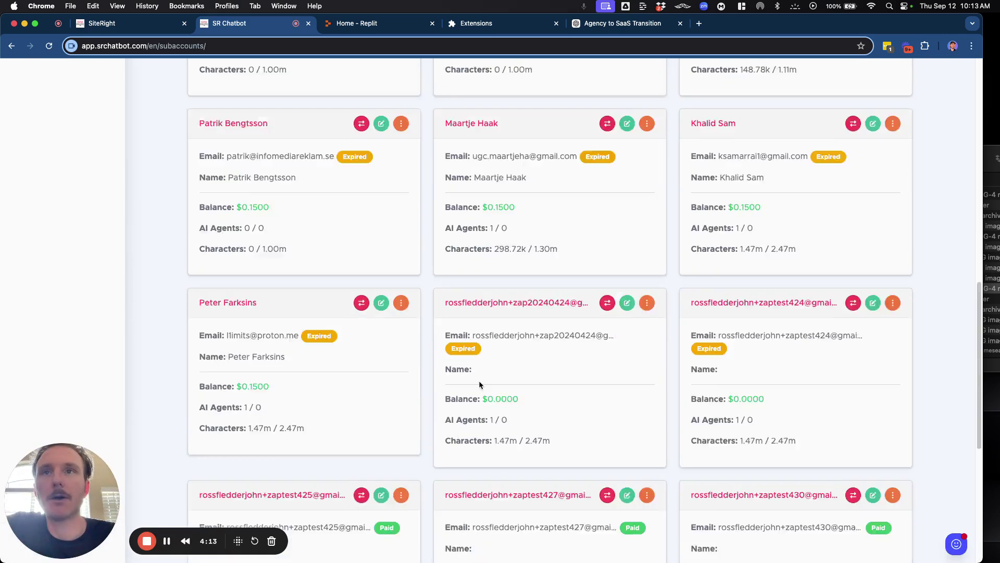
left_click(39, 235)
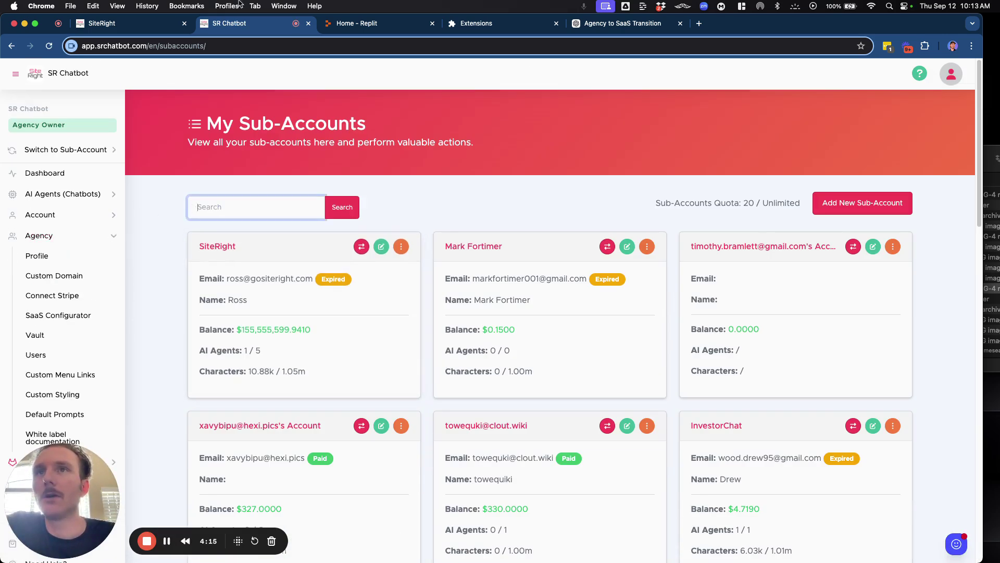
- Return to the SiteRight webhook, highlight the email key and its contact email variable, and review the URL, authorization header and body fields
left_click(154, 26)
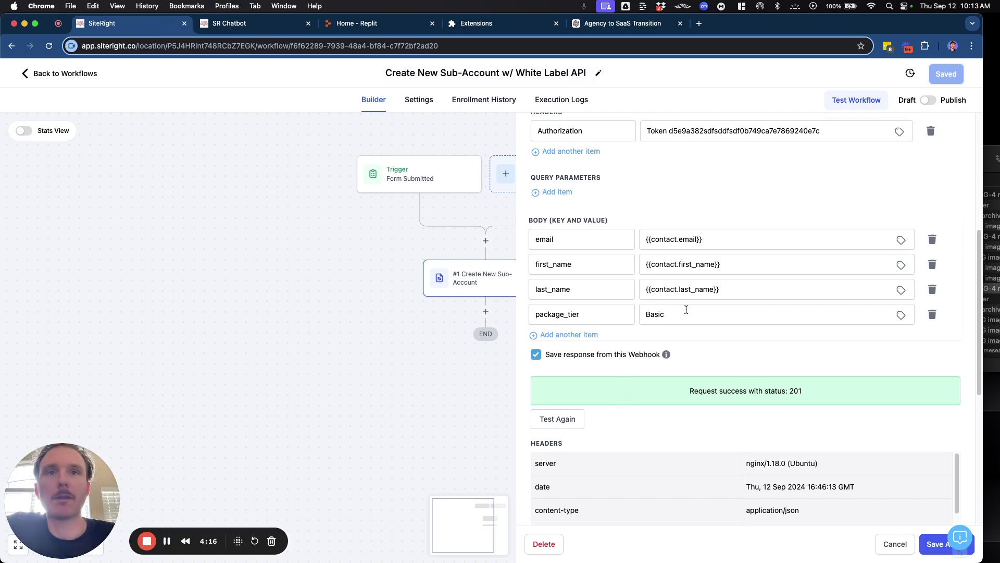
left_click_drag(556, 233, 534, 240)
left_click_drag(703, 240, 654, 225)
left_click(655, 221)
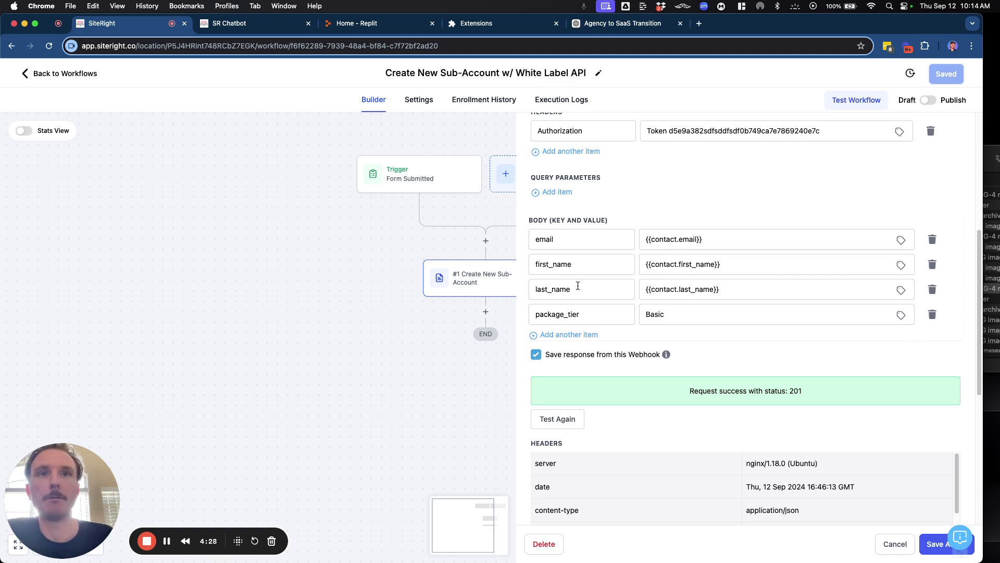
scroll(713, 260, "up", 4)
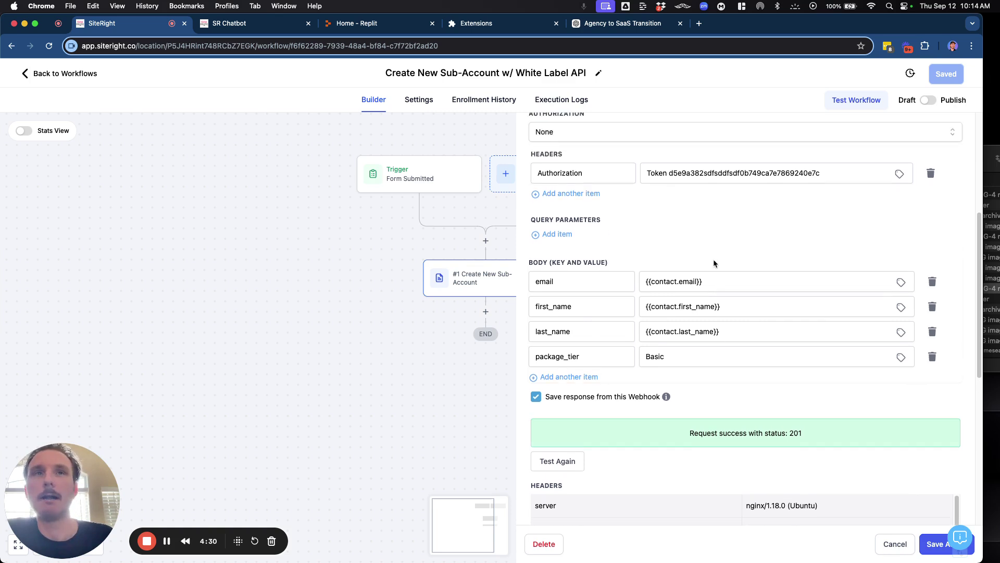
scroll(711, 264, "up", 2)
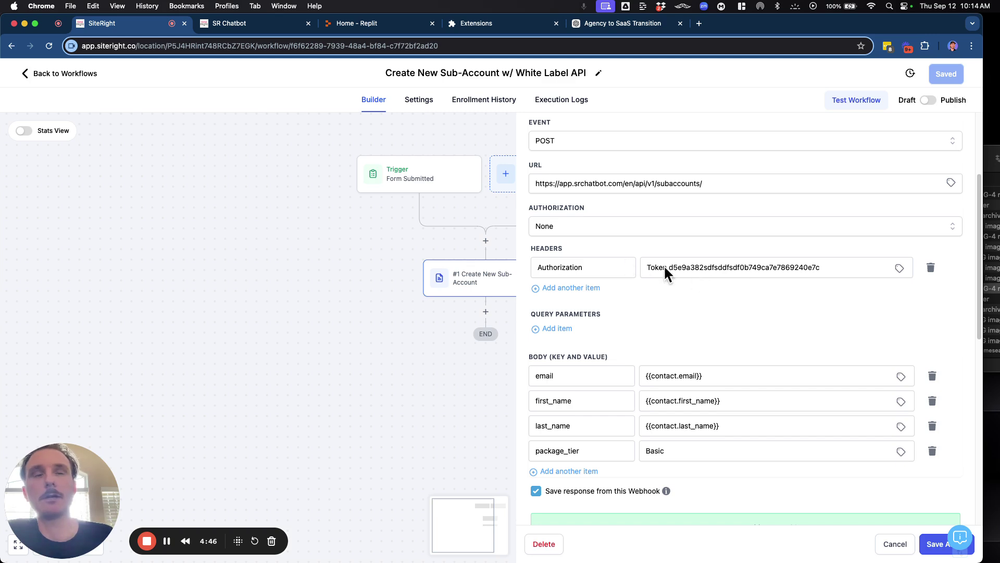
scroll(647, 262, "down", 4)
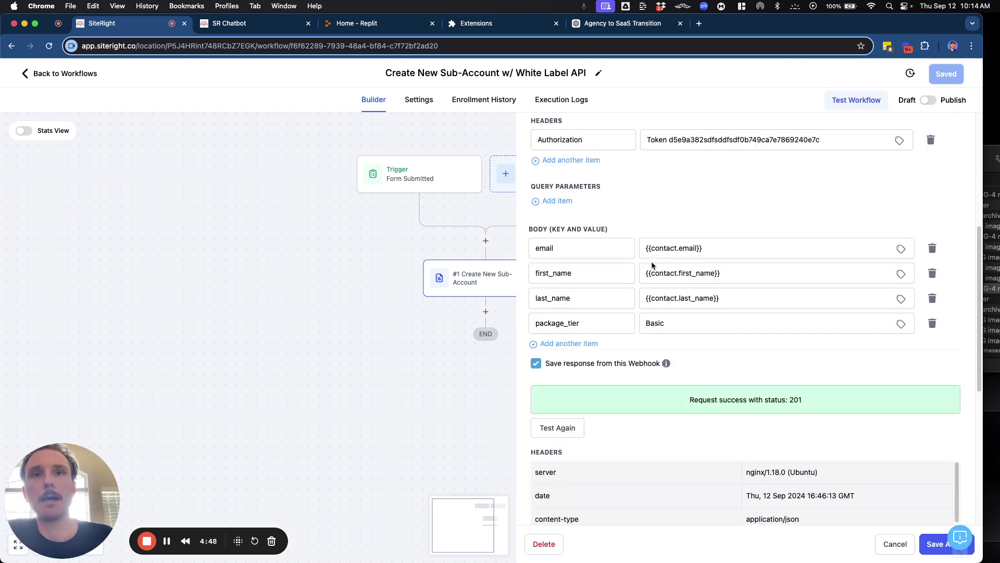